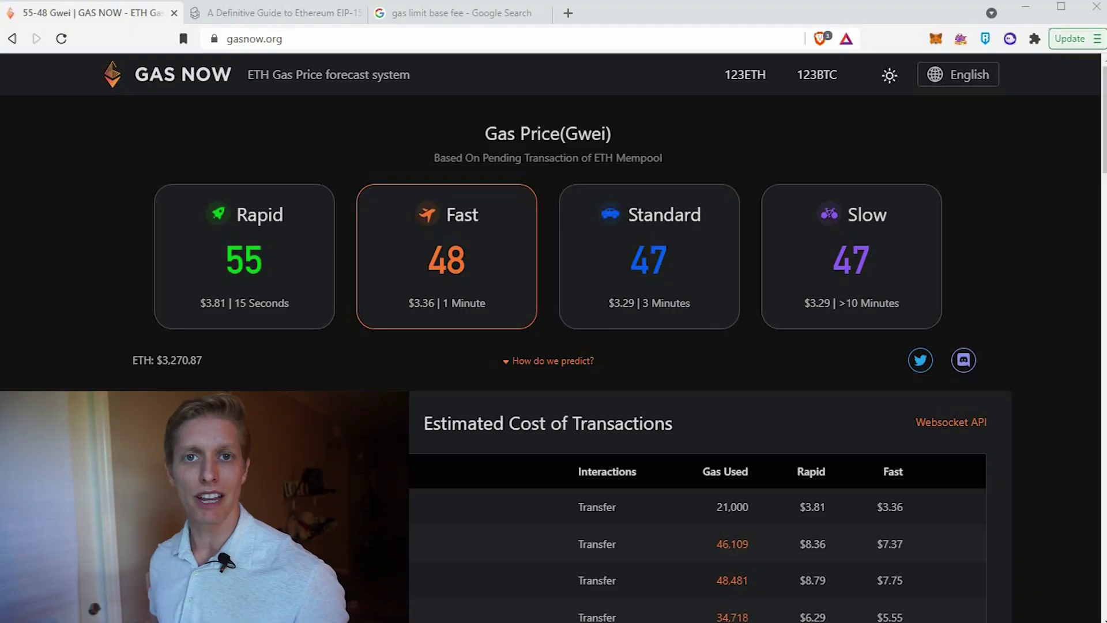
Step: Prepare a MetaMask transfer of 0.1 ETH from Account 2 to Account 1 and proceed to its confirmation page
{"action": "left_click", "coordinate": [934, 39]}
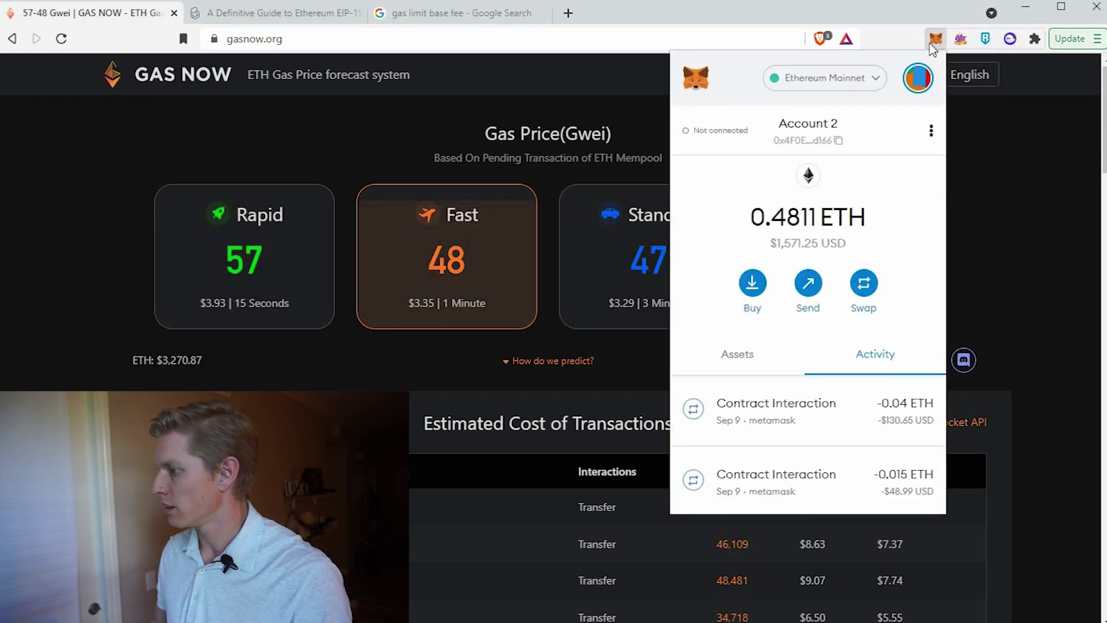
{"action": "left_click", "coordinate": [810, 285]}
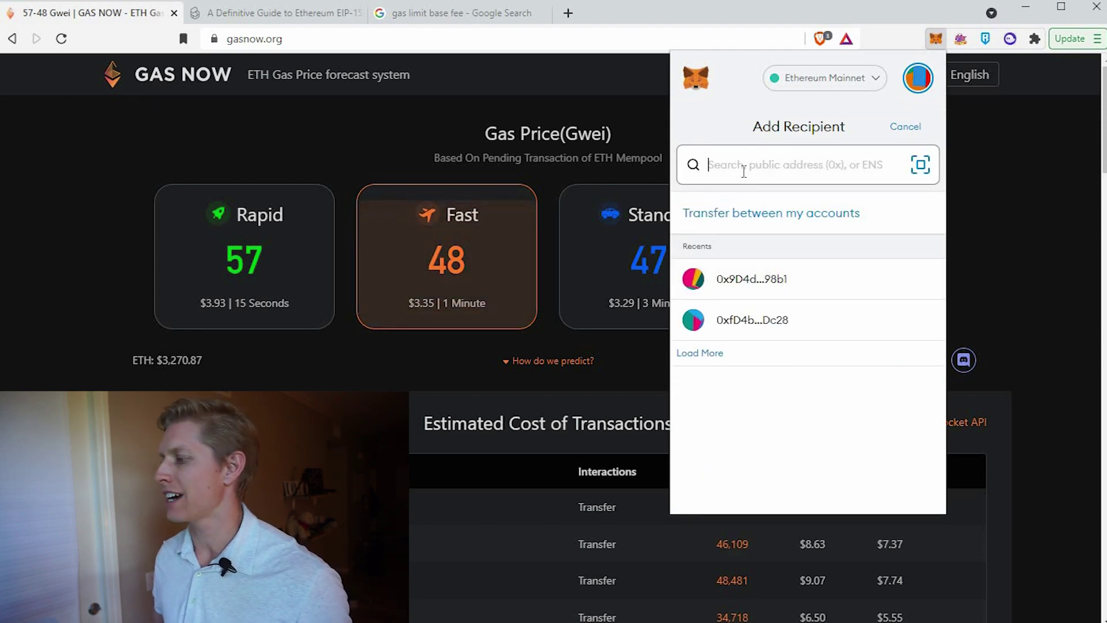
{"action": "left_click", "coordinate": [758, 215]}
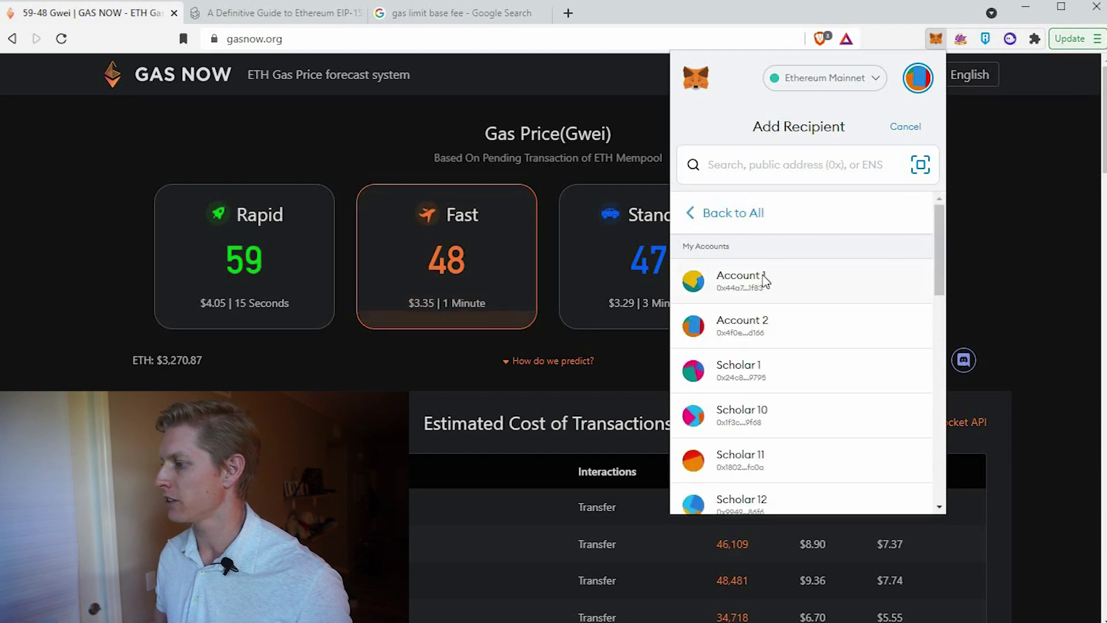
{"action": "left_click", "coordinate": [764, 276]}
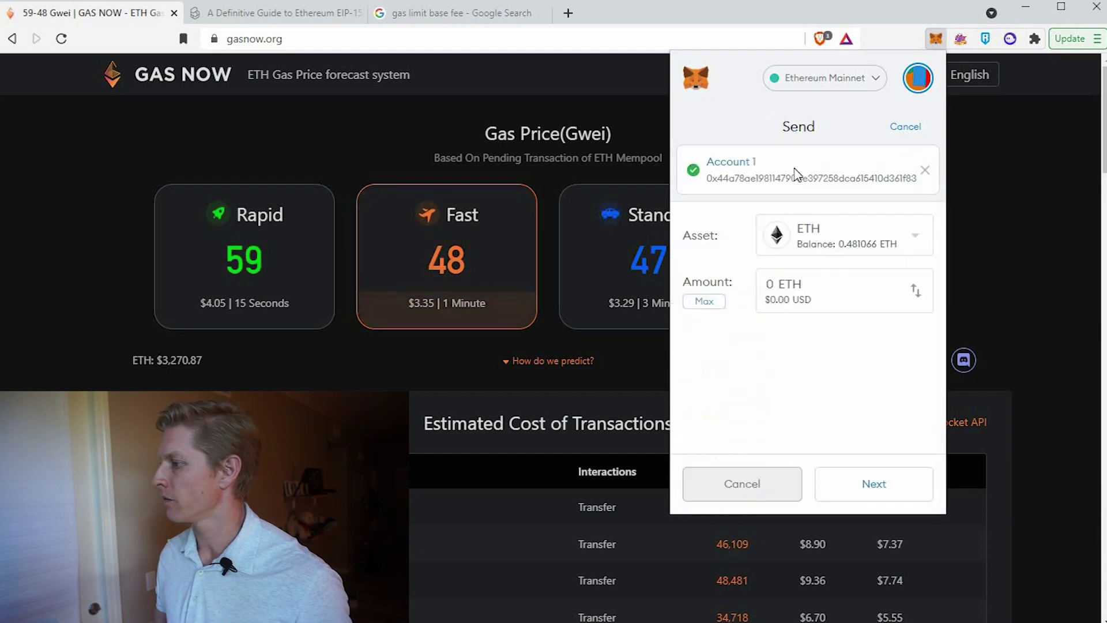
{"action": "left_click", "coordinate": [763, 287]}
{"action": "type", "text": "0.1"}
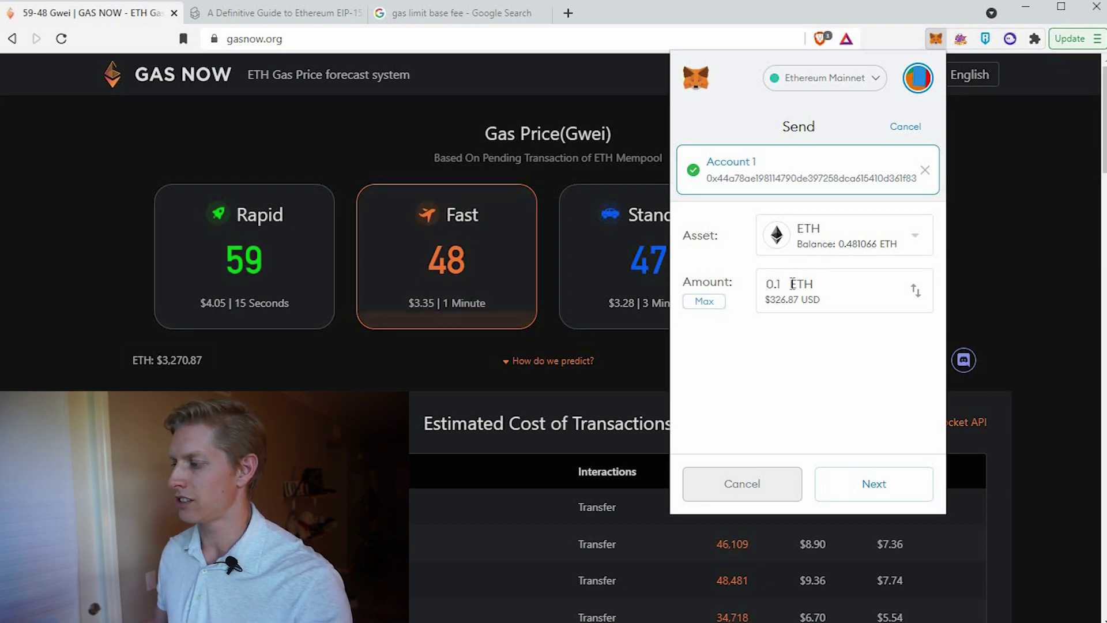
{"action": "left_click", "coordinate": [860, 489]}
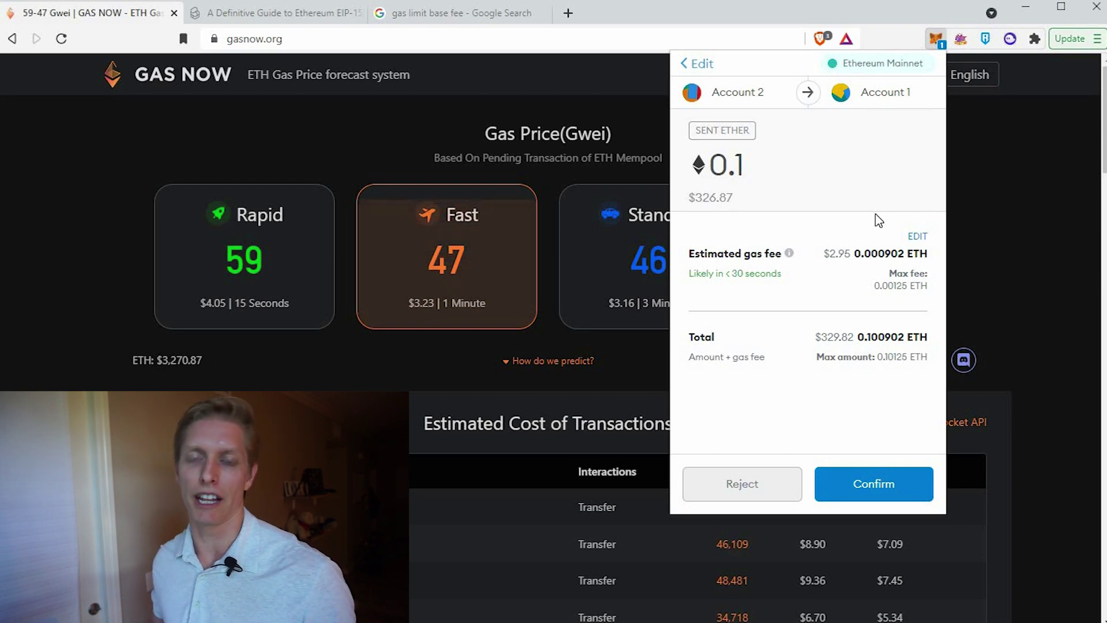
Step: Set the transfer's gas priority to High and inspect the gas limit, max priority fee and max fee in the advanced options
{"action": "left_click", "coordinate": [916, 237]}
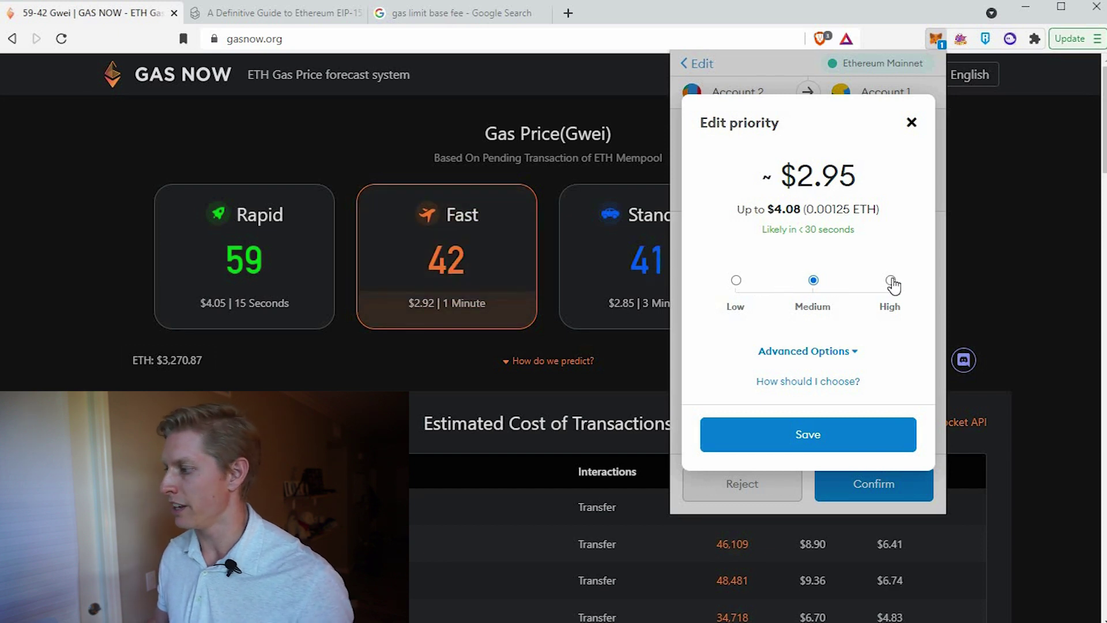
{"action": "key", "text": "Right"}
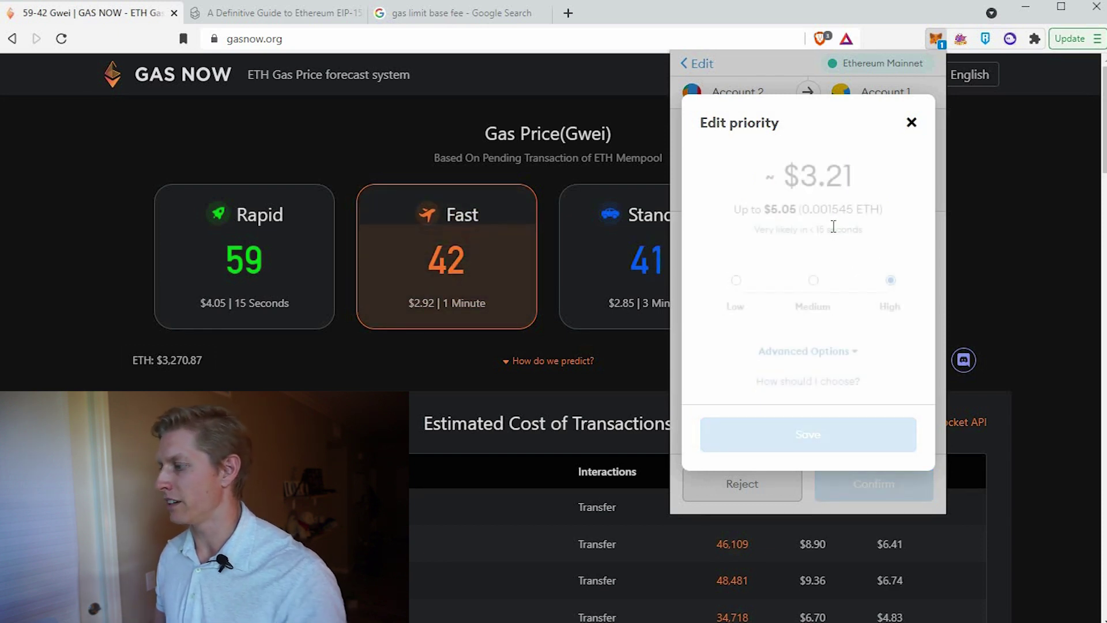
{"action": "left_click", "coordinate": [806, 353]}
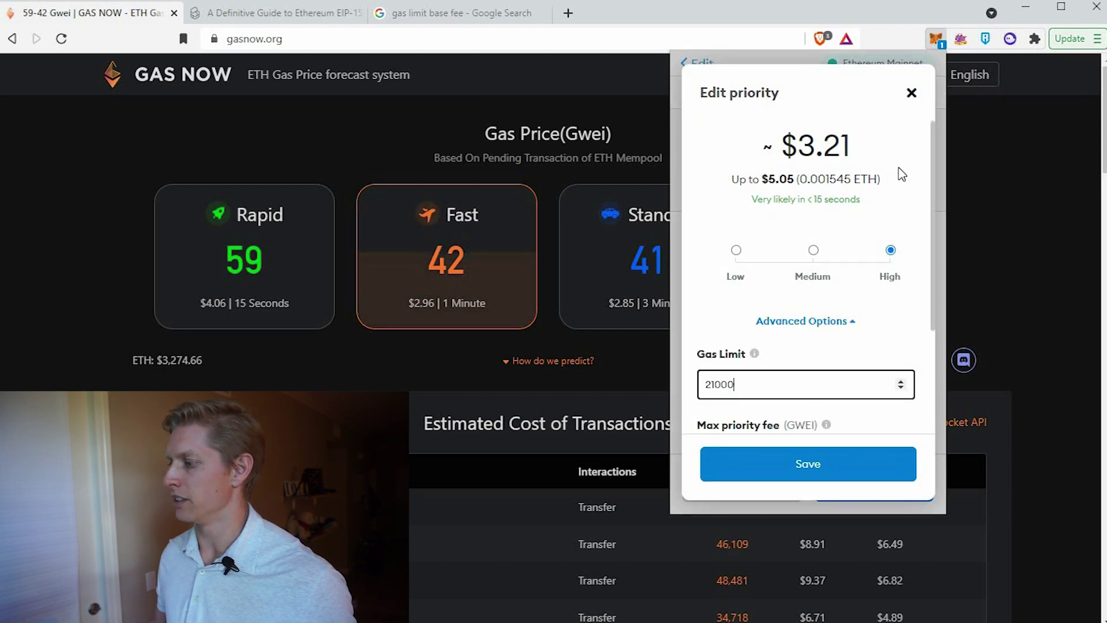
{"action": "scroll", "coordinate": [905, 170], "scroll_direction": "down", "scroll_amount": 3}
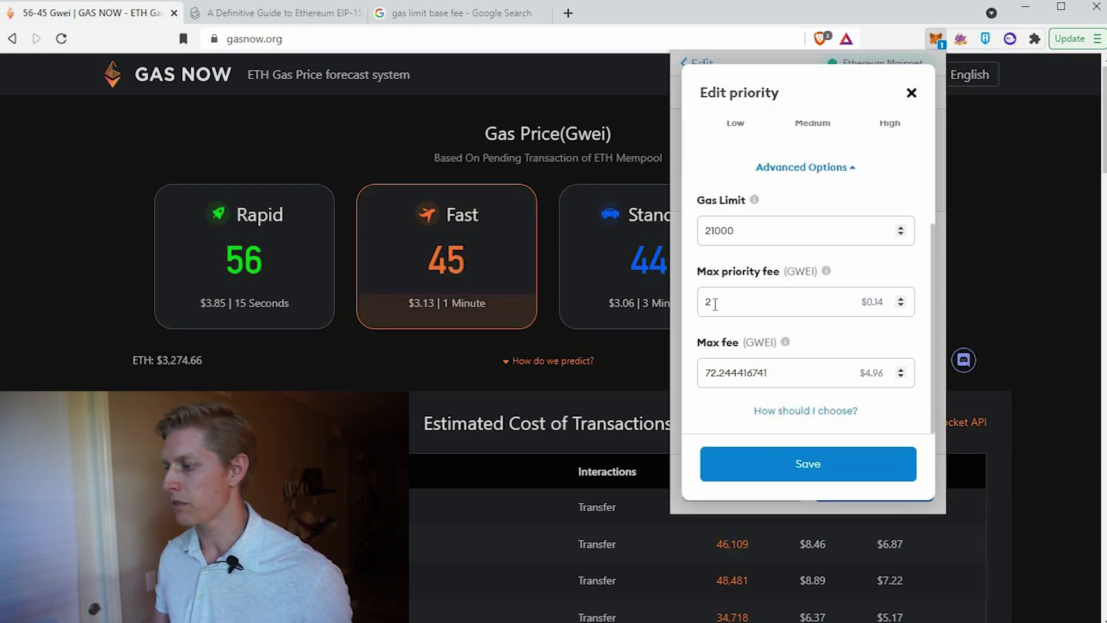
{"action": "left_click_drag", "start_coordinate": [706, 301], "coordinate": [755, 301]}
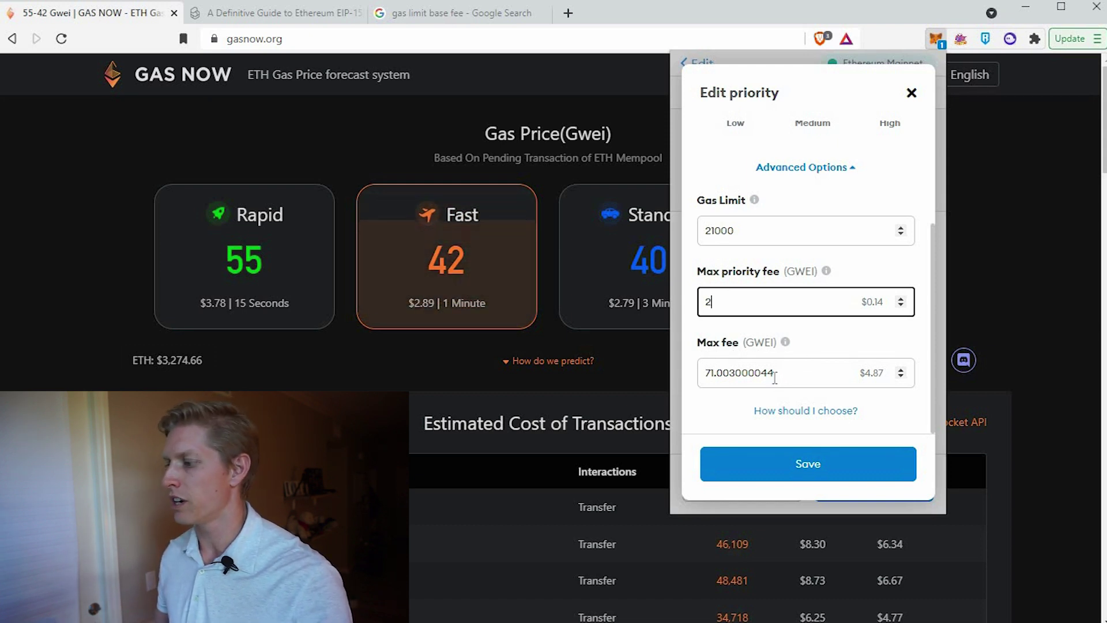
{"action": "left_click_drag", "start_coordinate": [790, 372], "coordinate": [707, 372]}
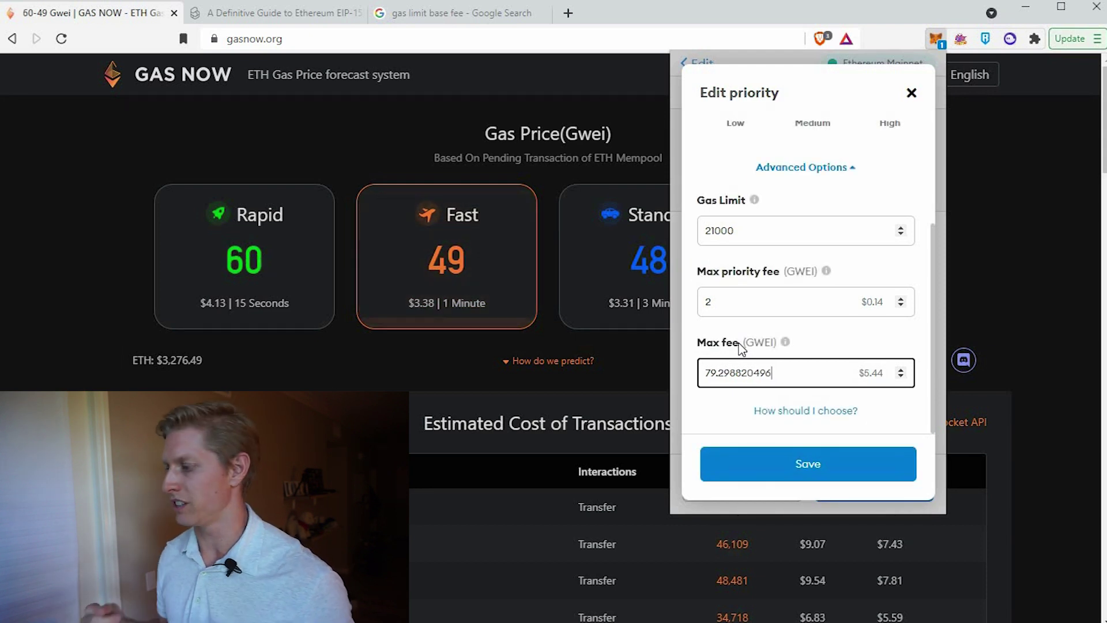
Step: Return to the GAS NOW page and examine its Historical GasPrice chart and the Average GasPrice heatmap by day and hour
{"action": "left_click", "coordinate": [275, 40]}
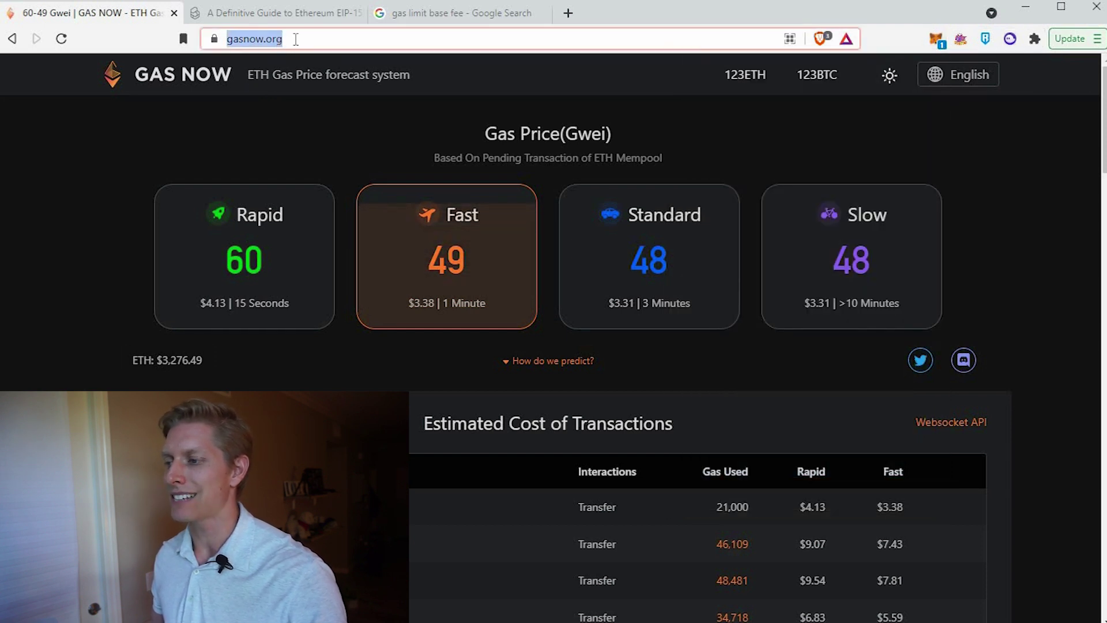
{"action": "left_click", "coordinate": [83, 123]}
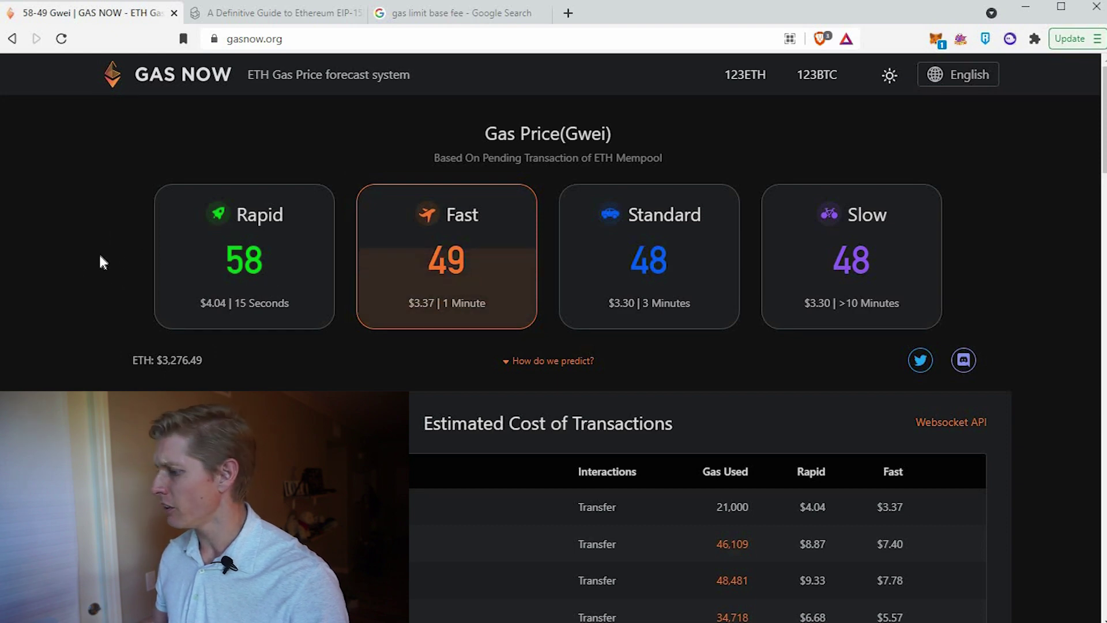
{"action": "scroll", "coordinate": [95, 253], "scroll_direction": "down", "scroll_amount": 15}
{"action": "scroll", "coordinate": [93, 262], "scroll_direction": "down", "scroll_amount": 12}
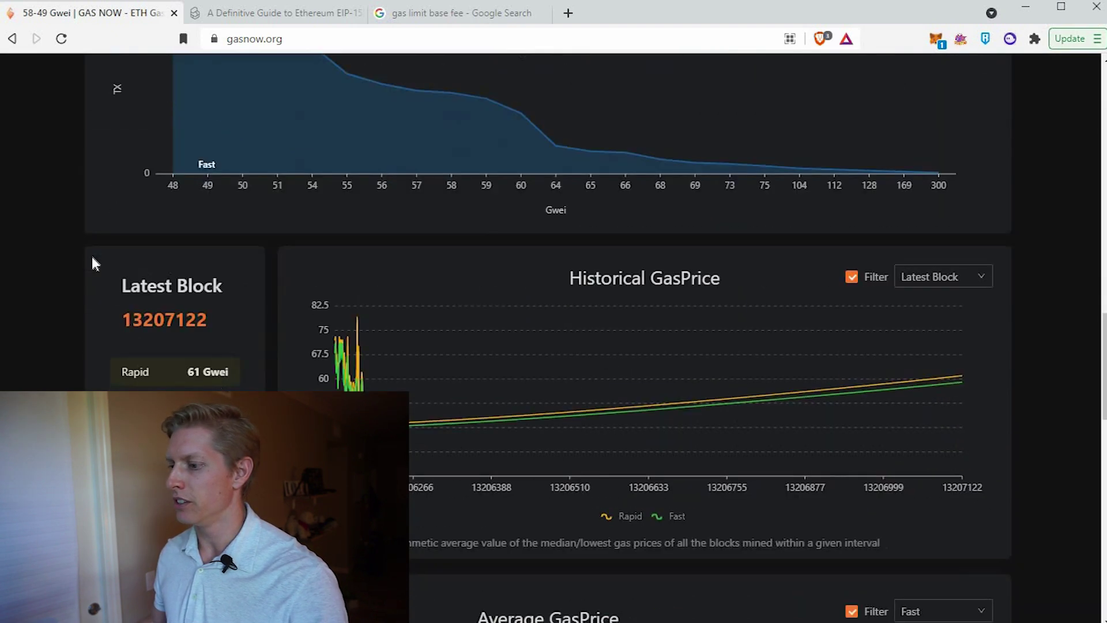
{"action": "scroll", "coordinate": [490, 121], "scroll_direction": "down", "scroll_amount": 1}
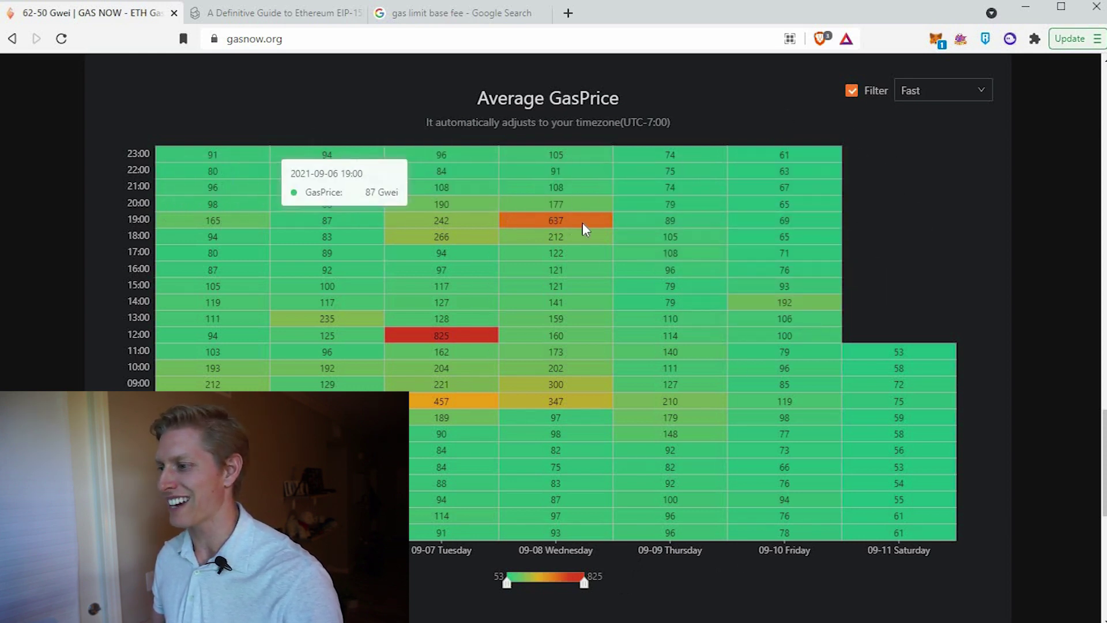
{"action": "mouse_move", "coordinate": [559, 225]}
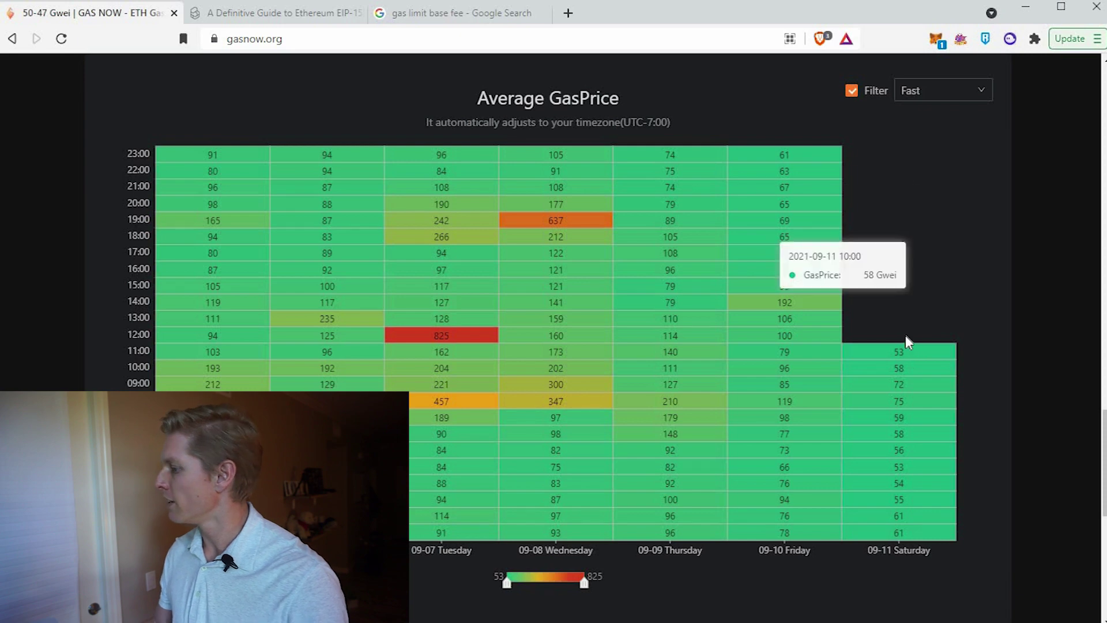
{"action": "mouse_move", "coordinate": [893, 351]}
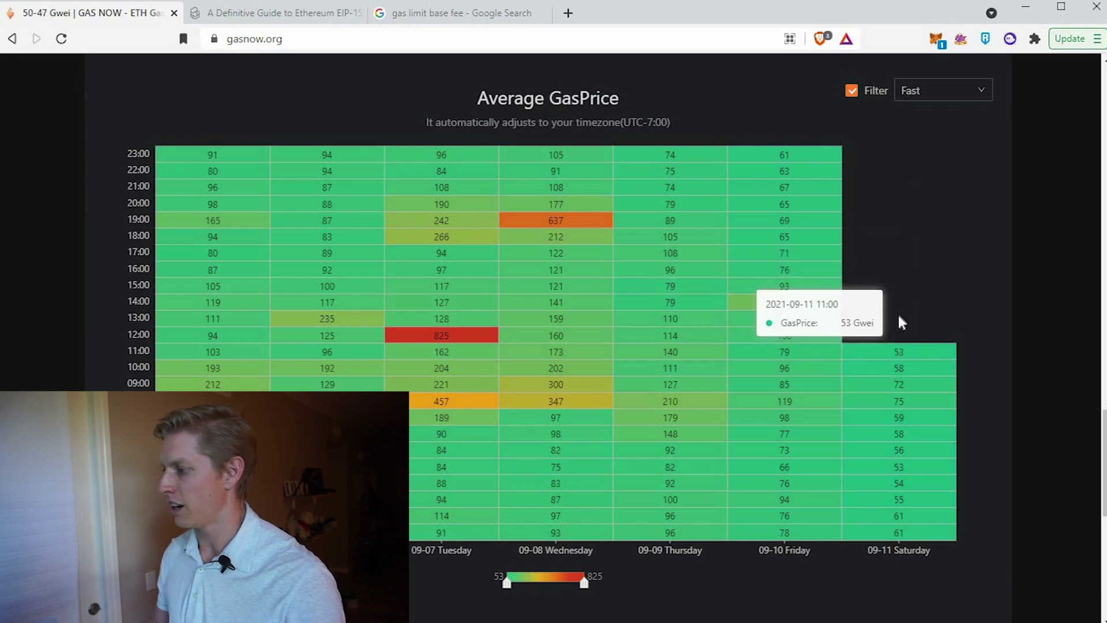
{"action": "scroll", "coordinate": [423, 221], "scroll_direction": "up", "scroll_amount": 8}
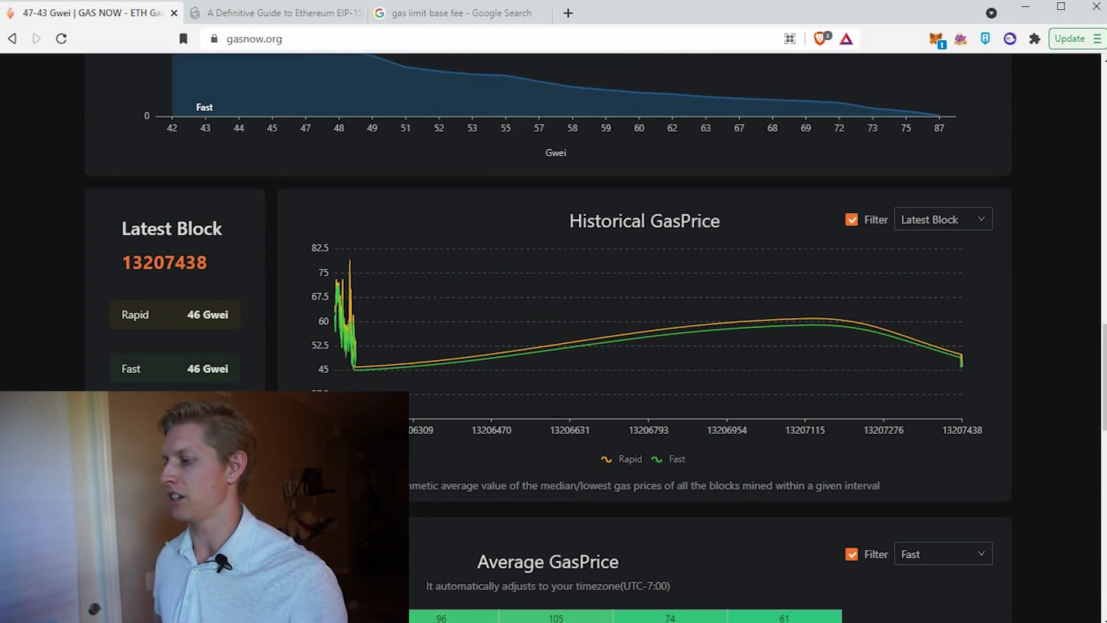
{"action": "scroll", "coordinate": [682, 257], "scroll_direction": "down", "scroll_amount": 8}
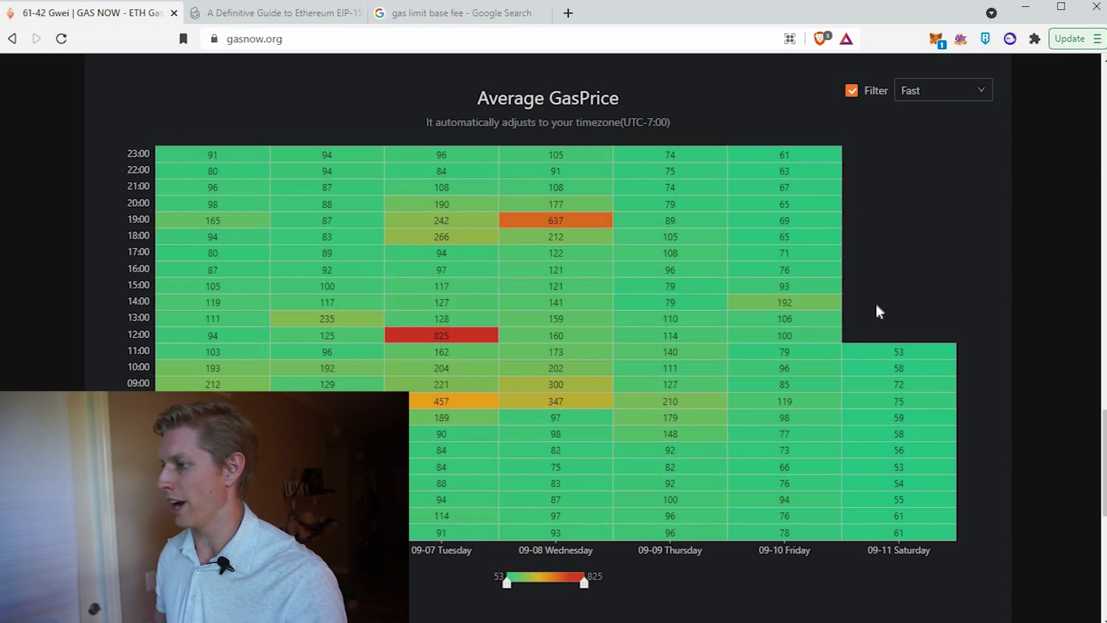
{"action": "scroll", "coordinate": [356, 301], "scroll_direction": "up", "scroll_amount": 20}
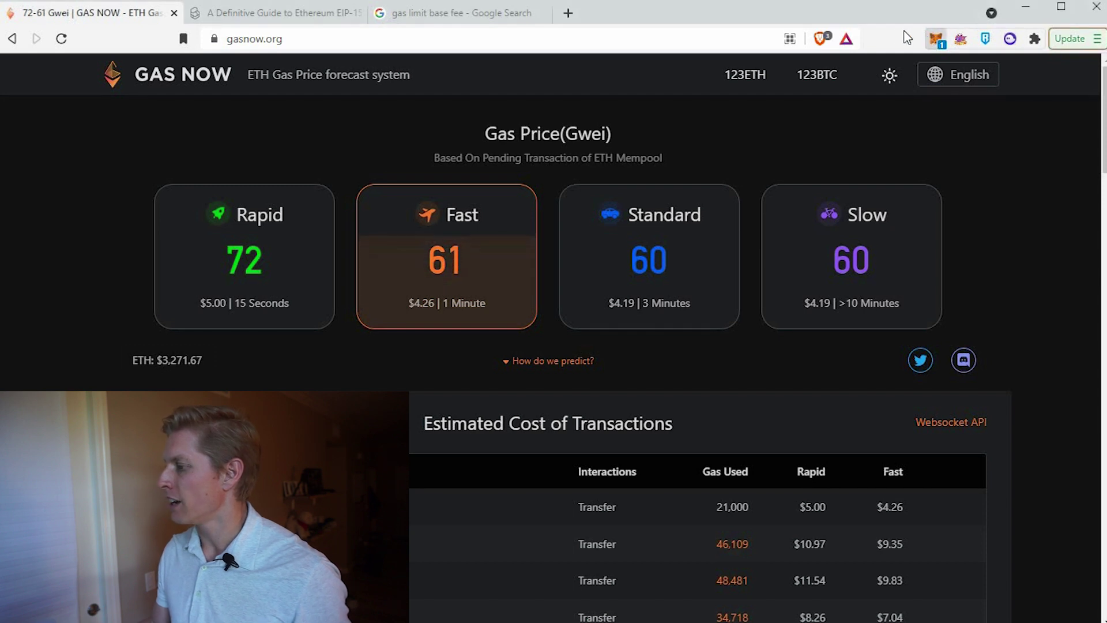
Step: Reopen the pending transfer's advanced gas options in MetaMask and try max fees of 72 and 80 GWEI
{"action": "left_click", "coordinate": [935, 38]}
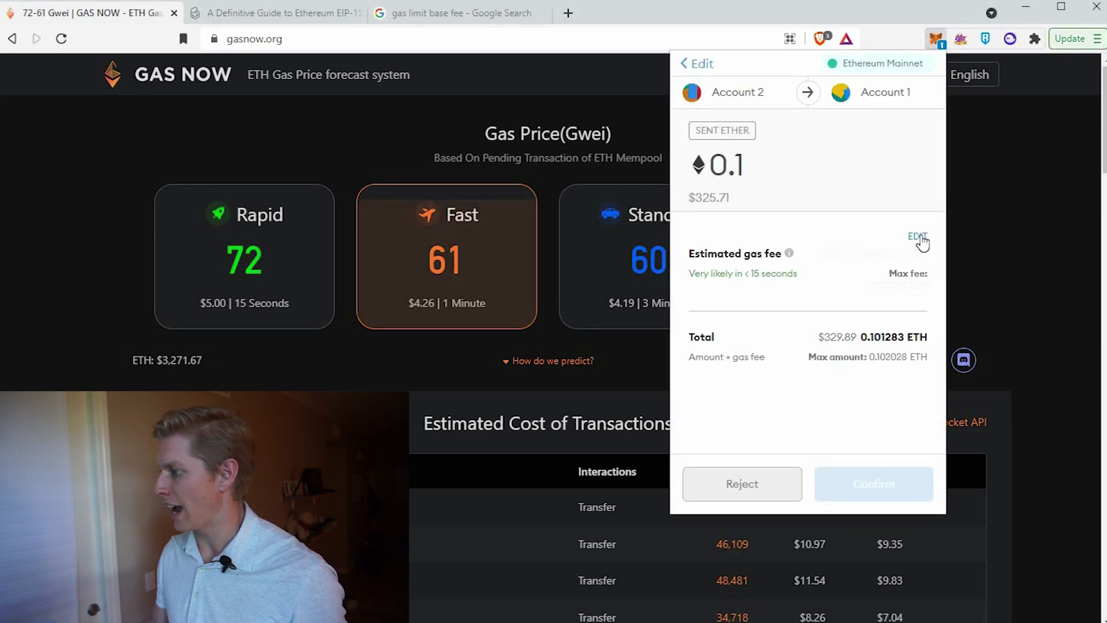
{"action": "left_click", "coordinate": [918, 242]}
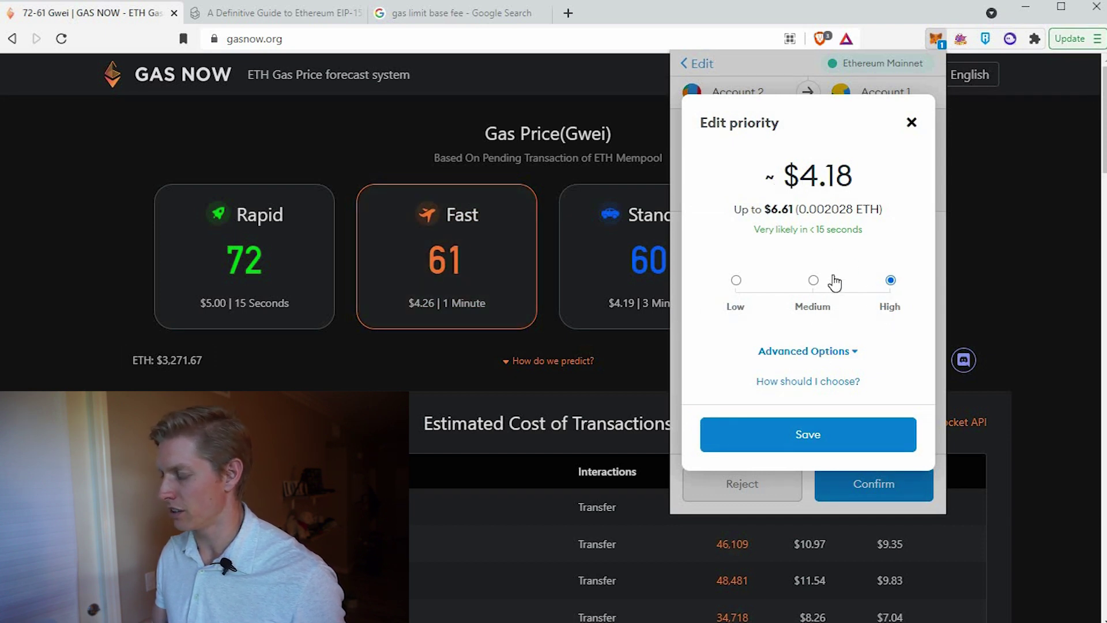
{"action": "left_click", "coordinate": [808, 352]}
{"action": "scroll", "coordinate": [911, 231], "scroll_direction": "down", "scroll_amount": 3}
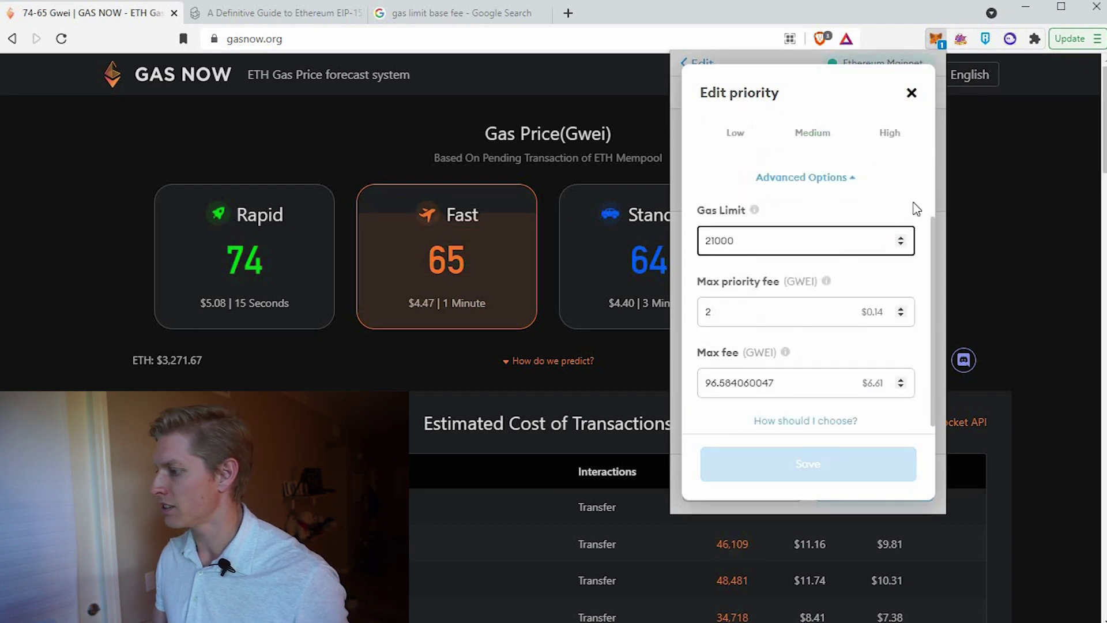
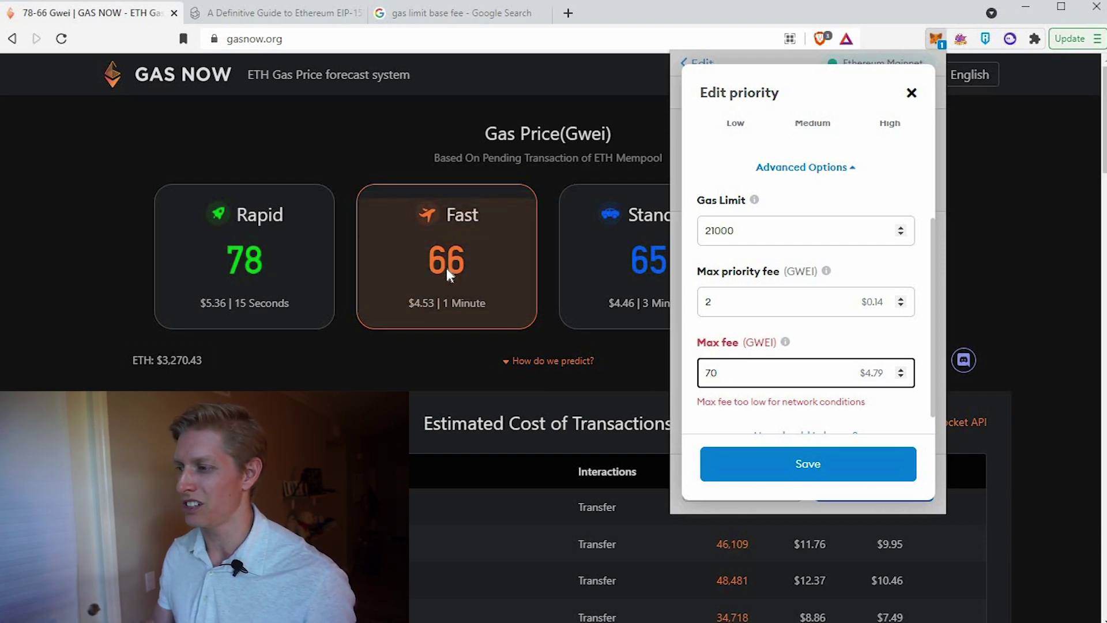
{"action": "double_click", "coordinate": [726, 371]}
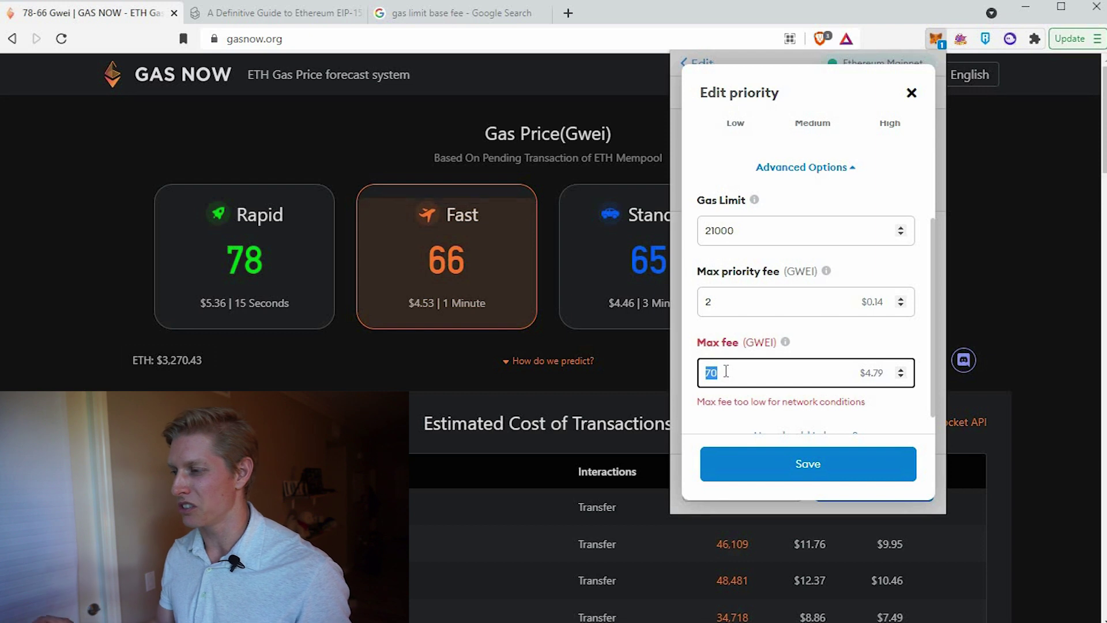
{"action": "key", "text": "BackSpace"}
{"action": "type", "text": "72"}
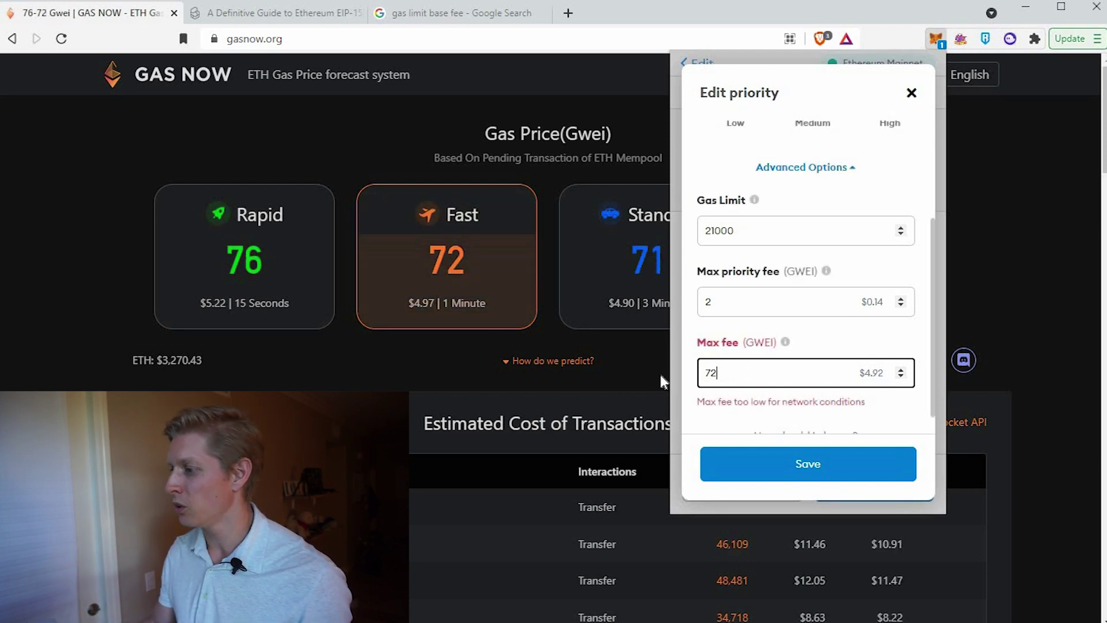
{"action": "type", "text": "80"}
Step: Set the transfer's max fee to 60 GWEI and save the gas settings
{"action": "double_click", "coordinate": [718, 373]}
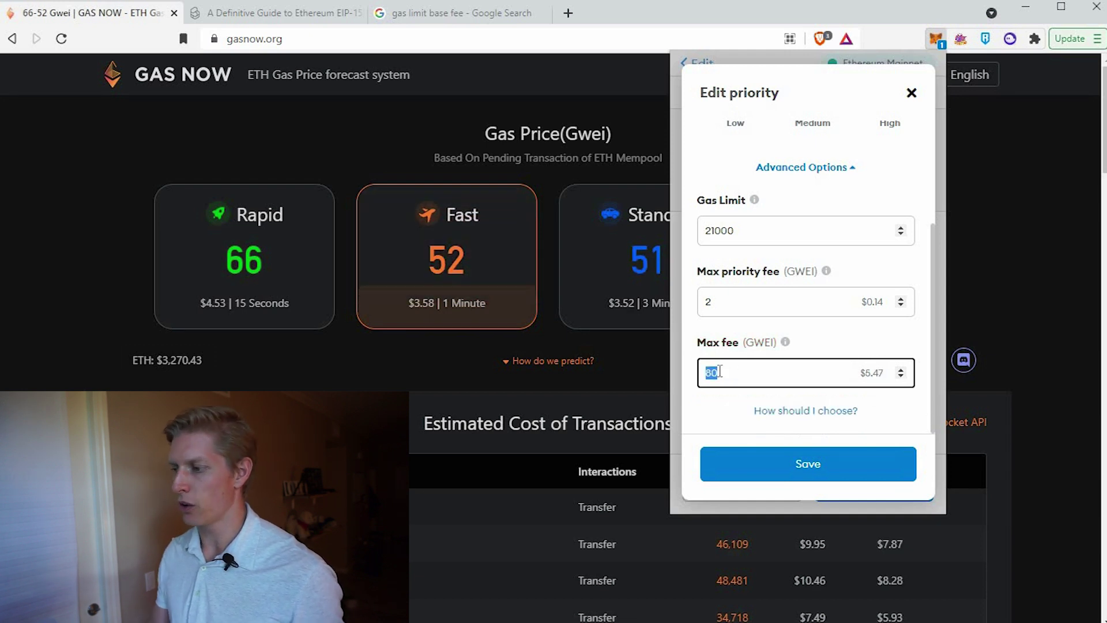
{"action": "type", "text": "60"}
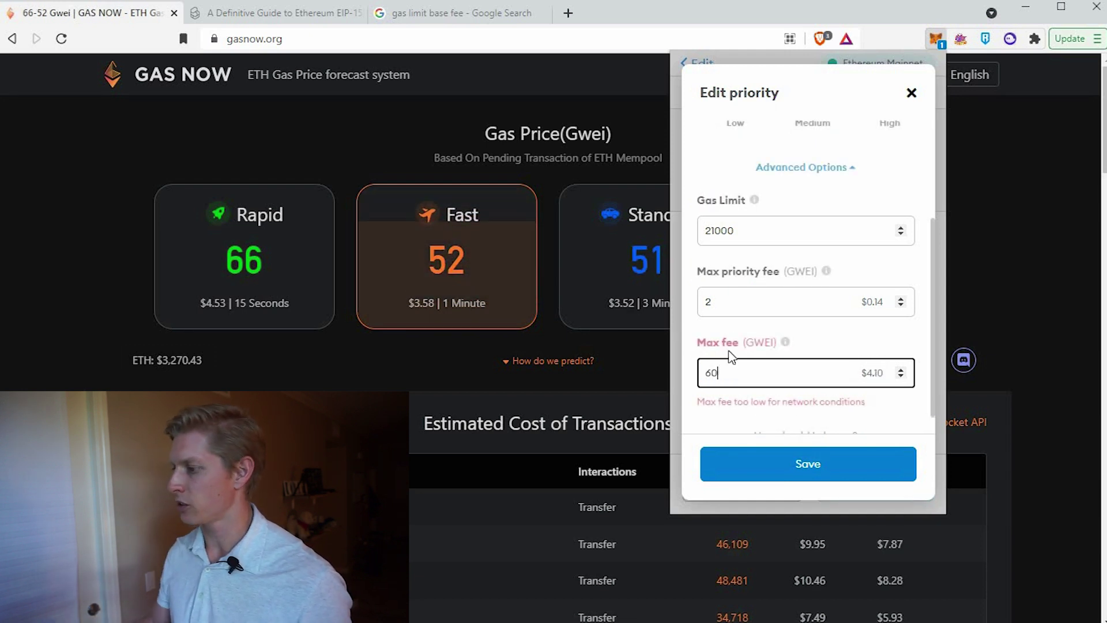
{"action": "left_click", "coordinate": [807, 463]}
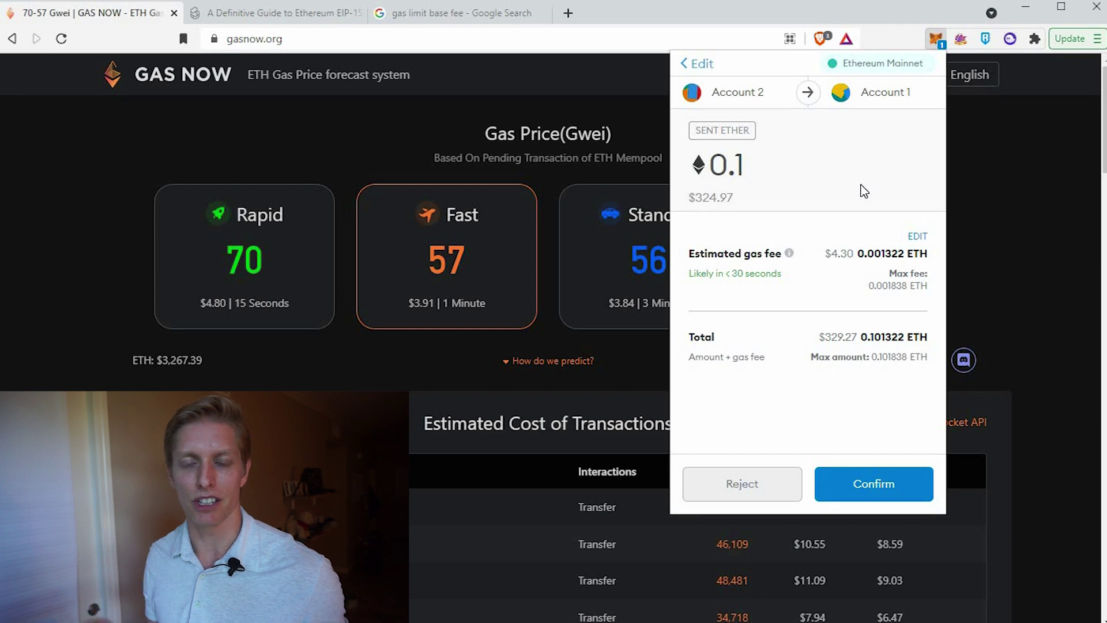
Step: Reopen the transfer's advanced gas options and set the max priority fee to 2 GWEI
{"action": "left_click", "coordinate": [916, 235]}
{"action": "left_click", "coordinate": [821, 353]}
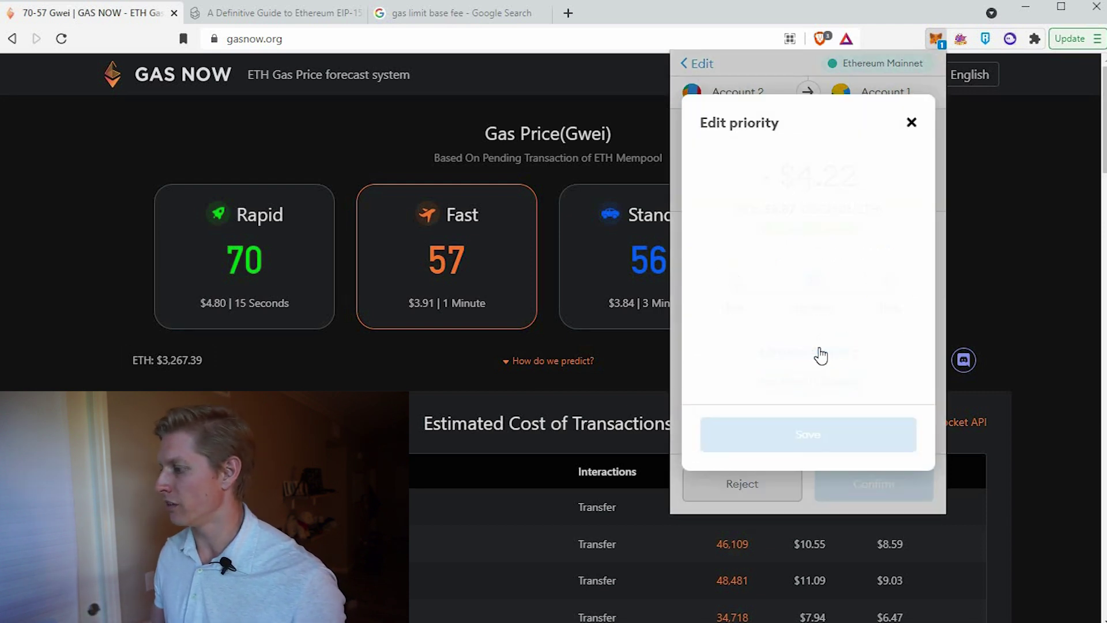
{"action": "scroll", "coordinate": [749, 230], "scroll_direction": "down", "scroll_amount": 3}
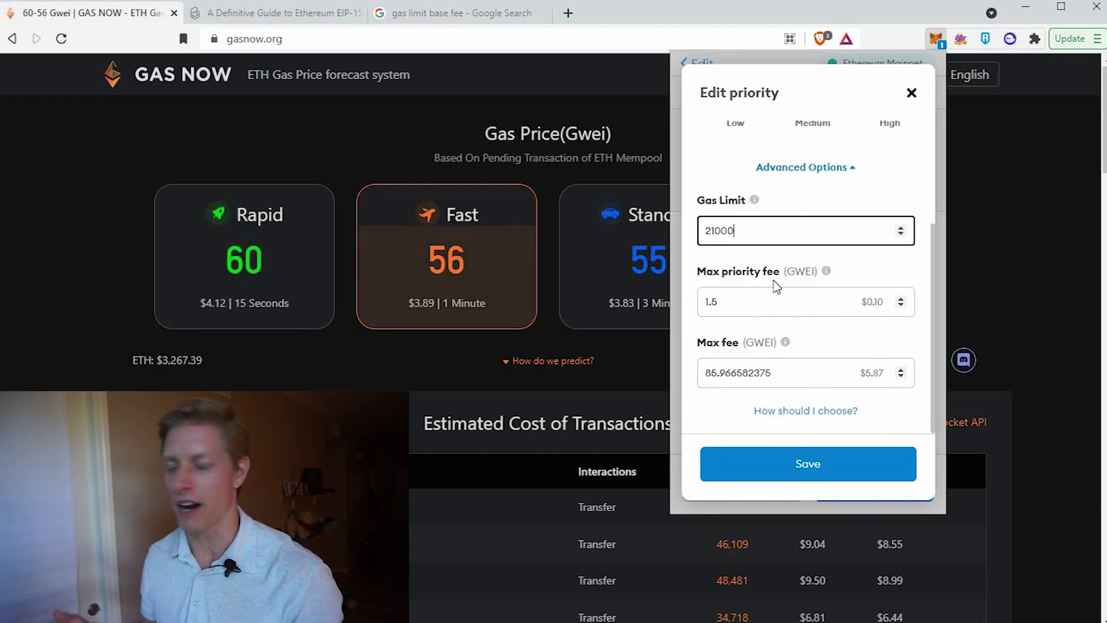
{"action": "key", "text": "Tab"}
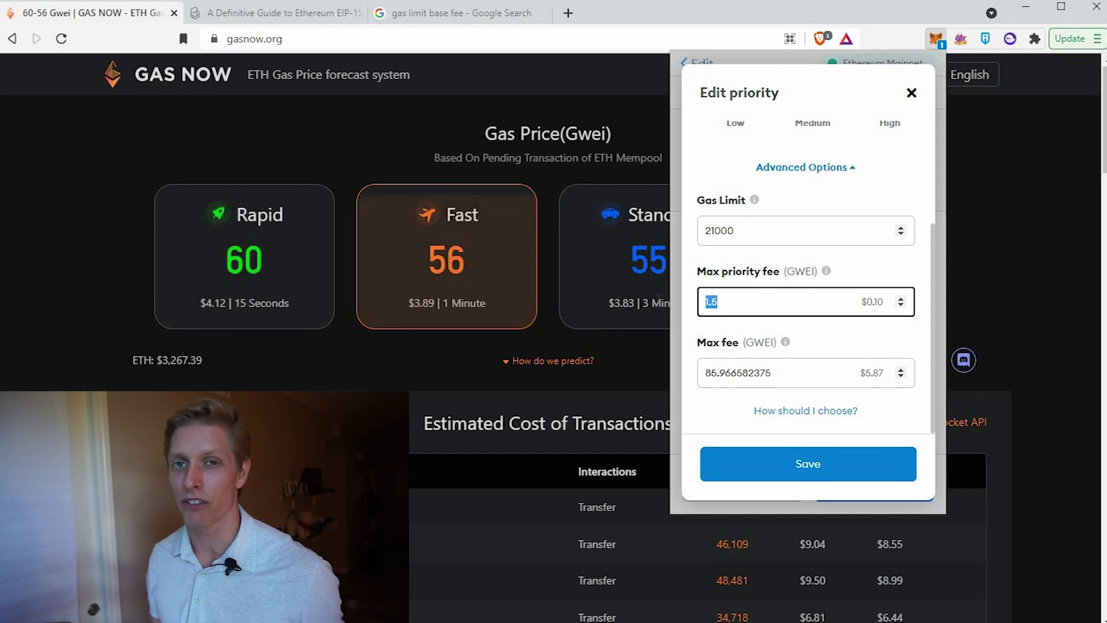
{"action": "type", "text": "2"}
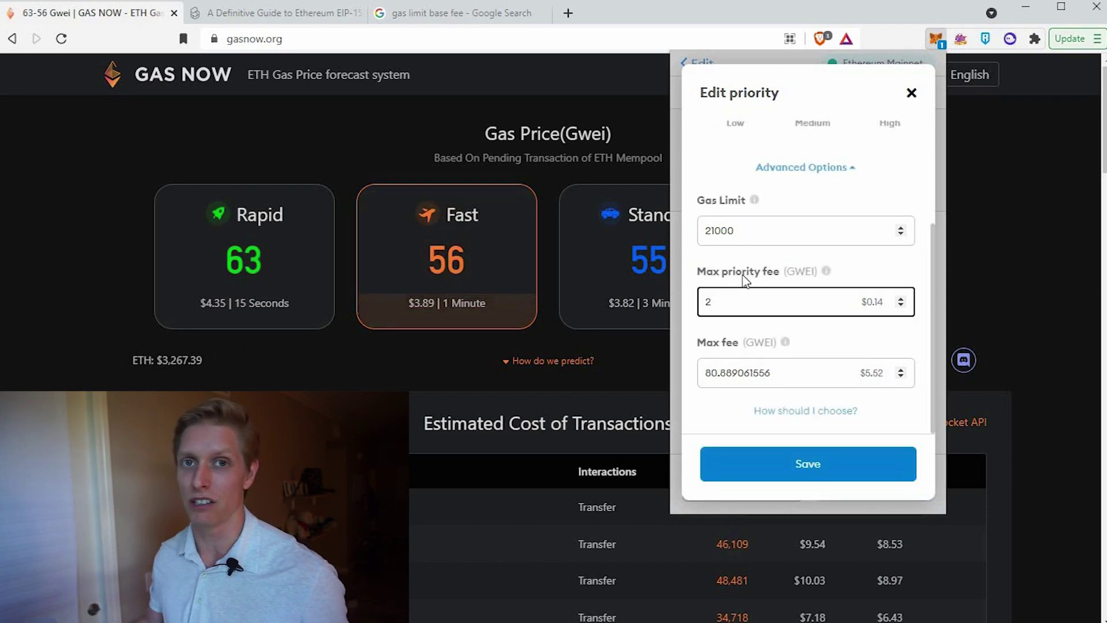
Step: Replace the transfer's max fee with 70 GWEI
{"action": "left_click", "coordinate": [706, 372]}
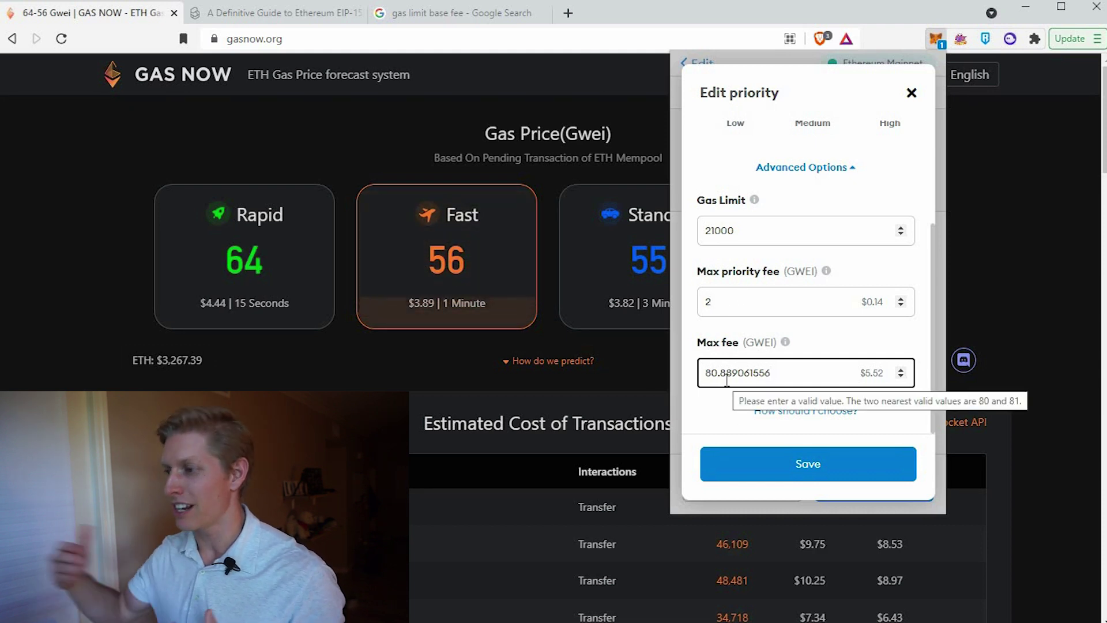
{"action": "key", "text": "ctrl+a"}
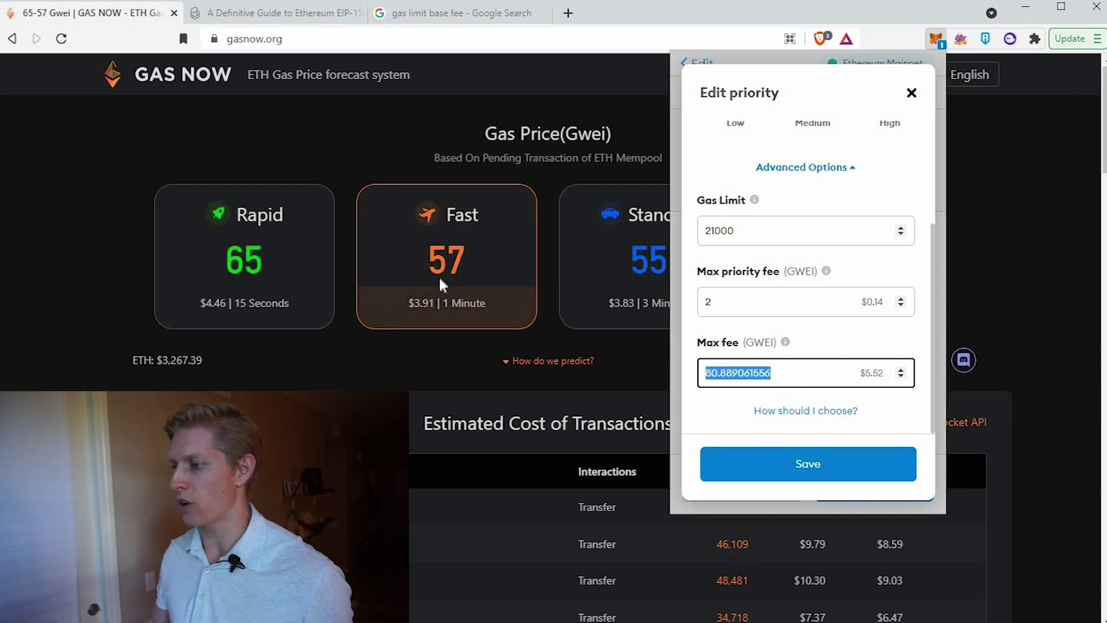
{"action": "type", "text": "70"}
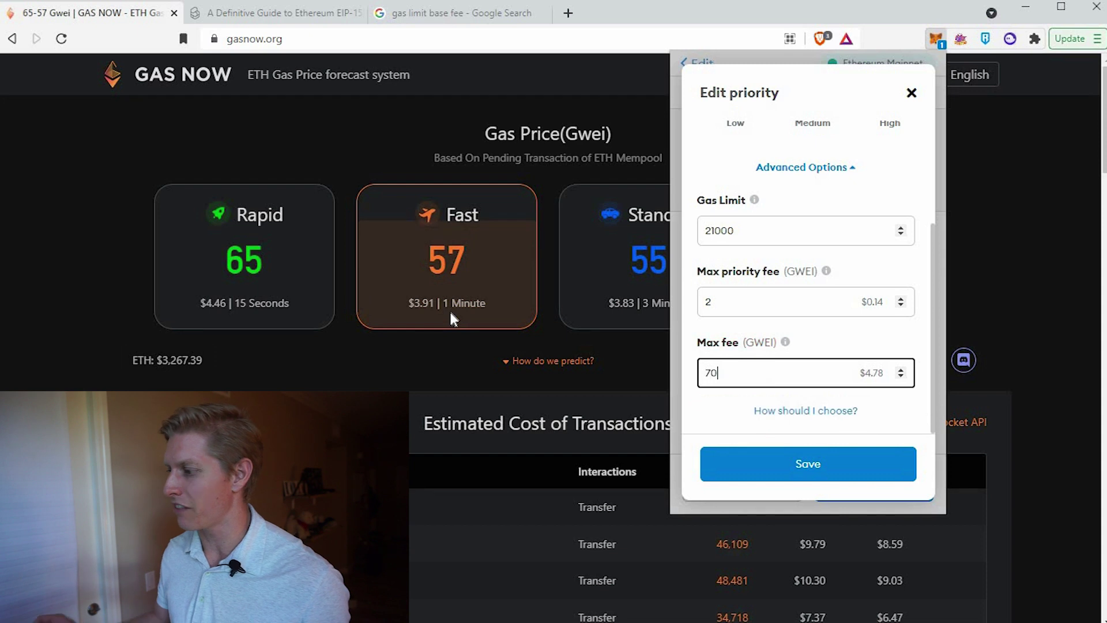